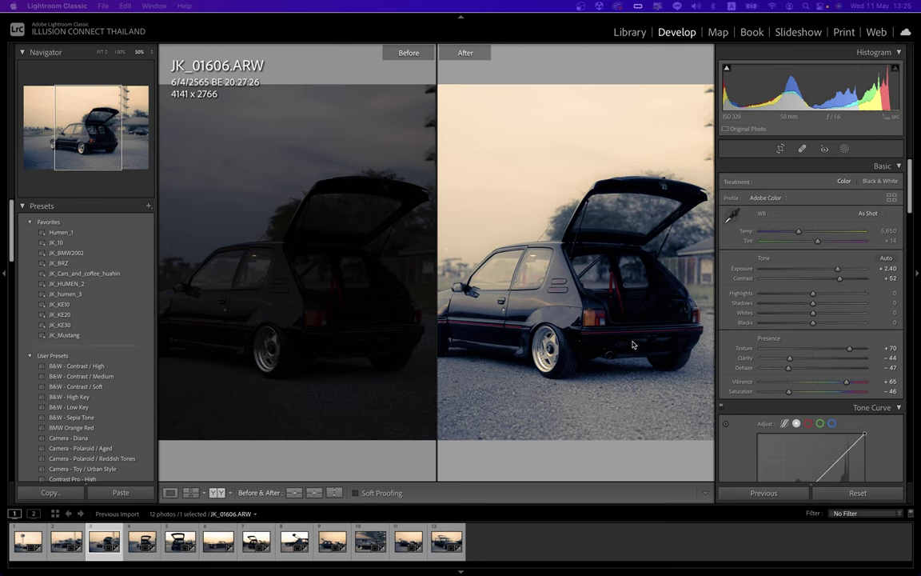
# Browse the shoot folder to find the car photos
pyautogui.hscroll(-3, 576, 334)
pyautogui.hscroll(-2, 576, 333)
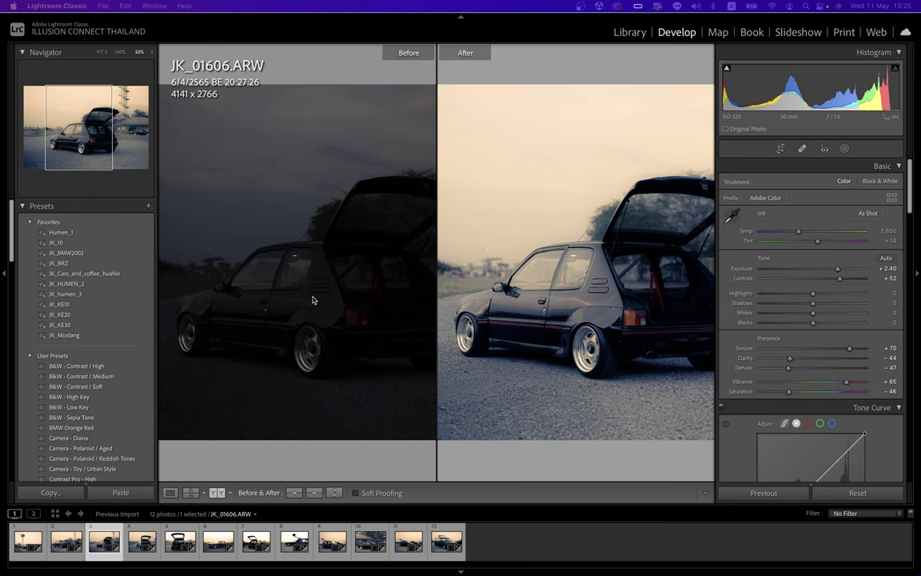
pyautogui.hscroll(5, 488, 310)
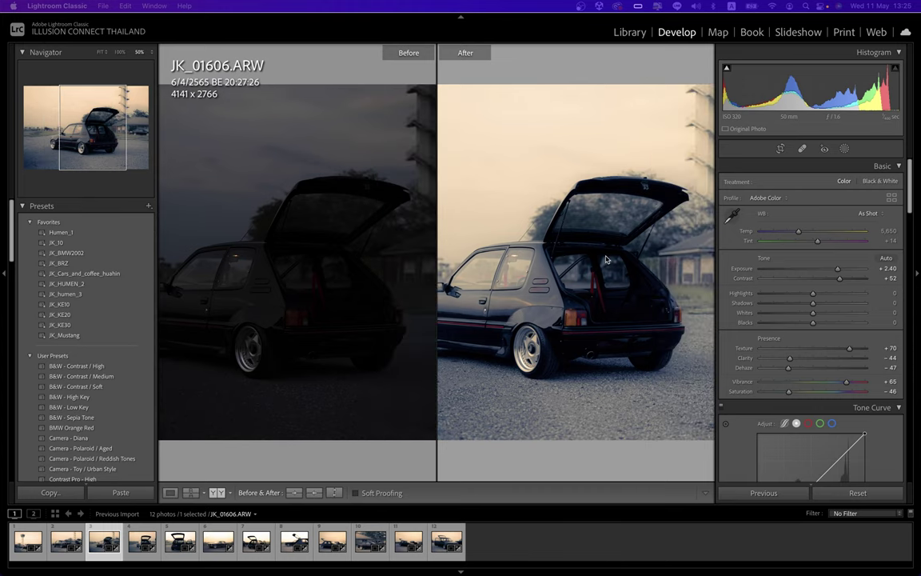
pyautogui.hscroll(1, 606, 260)
pyautogui.hscroll(1, 606, 260)
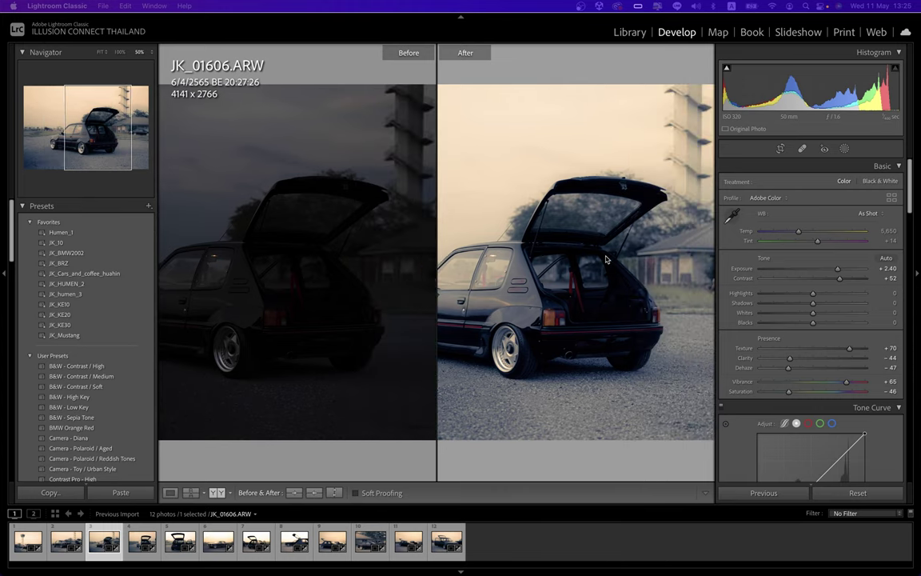
pyautogui.hscroll(-8, 606, 260)
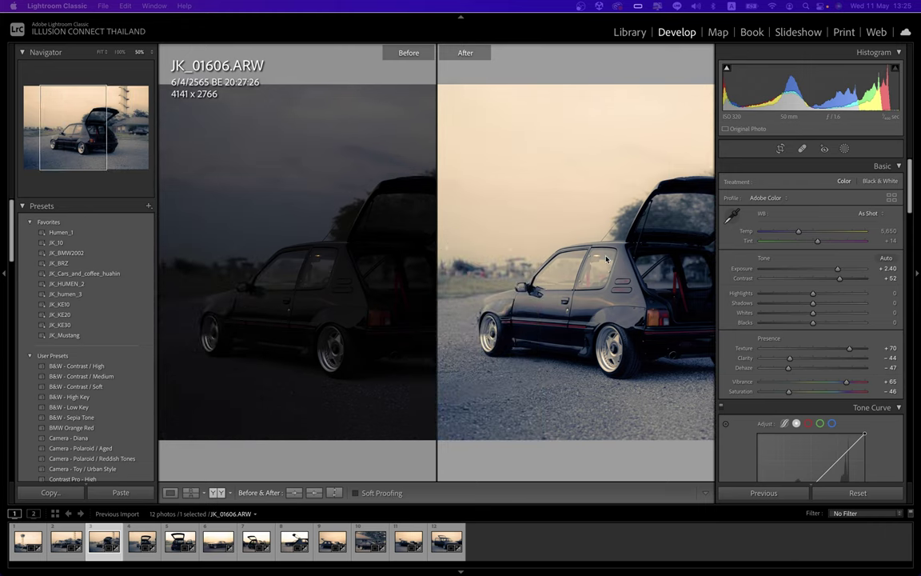
pyautogui.hscroll(2, 606, 260)
pyautogui.click(443, 543)
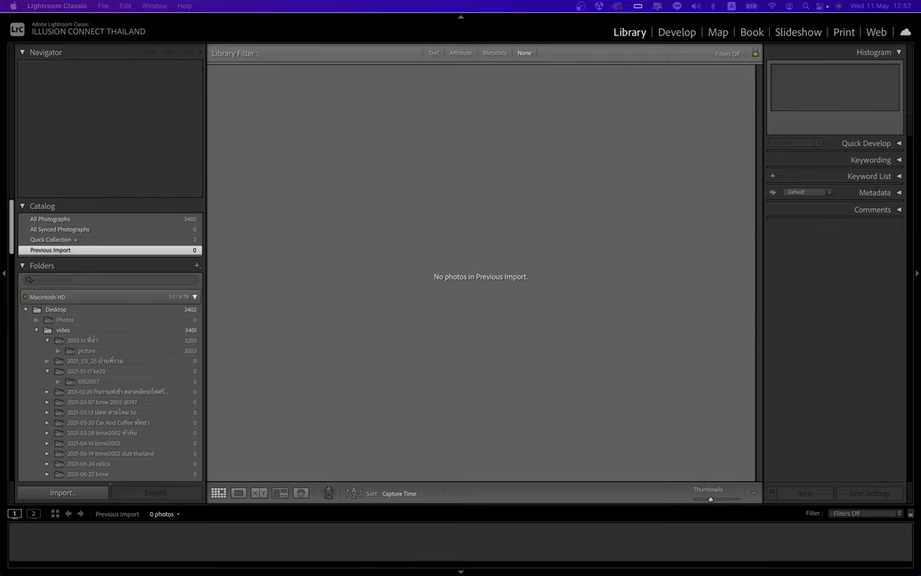
# Drag the car photos into Lightroom and import the 12 checked ones
pyautogui.moveTo(452, 316); pyautogui.dragTo(658, 47)
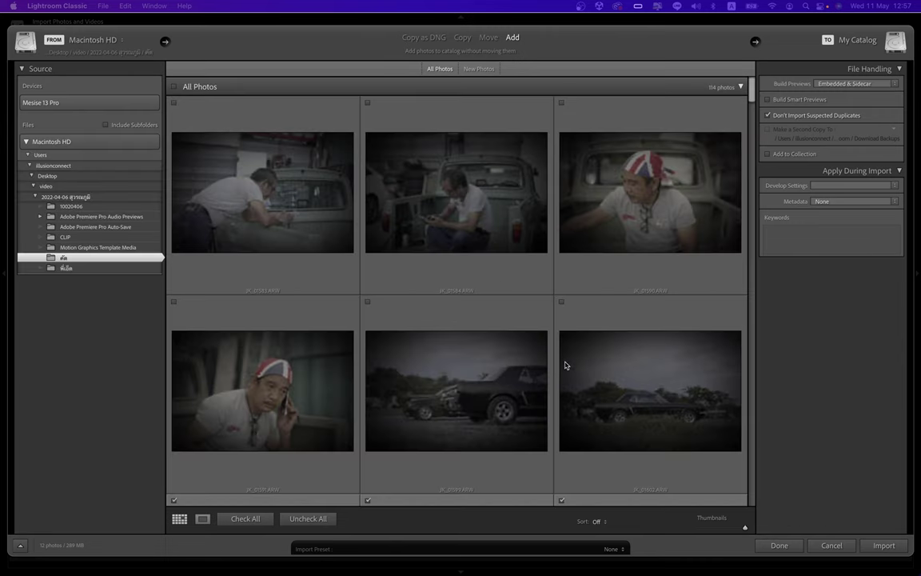
pyautogui.scroll(-1, 565, 365)
pyautogui.scroll(-5, 562, 366)
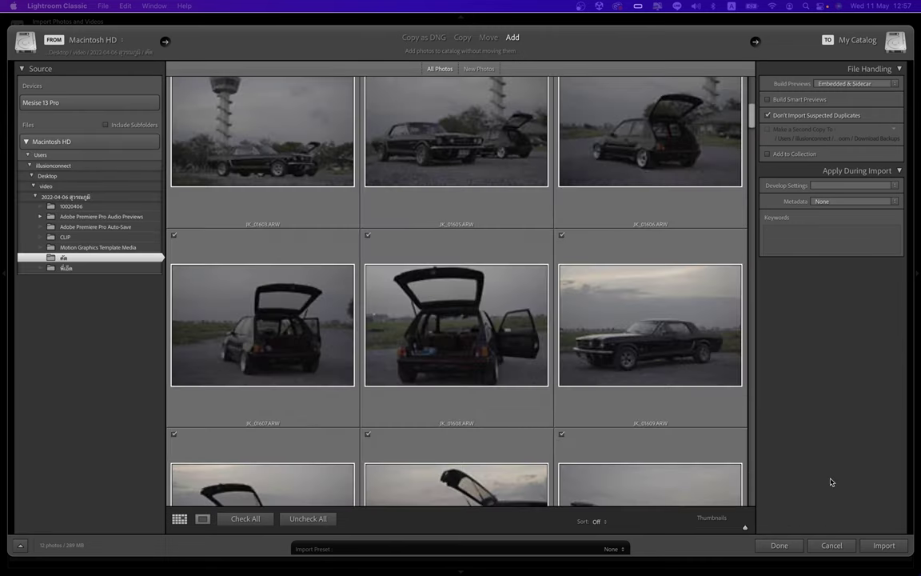
pyautogui.scroll(-5, 599, 393)
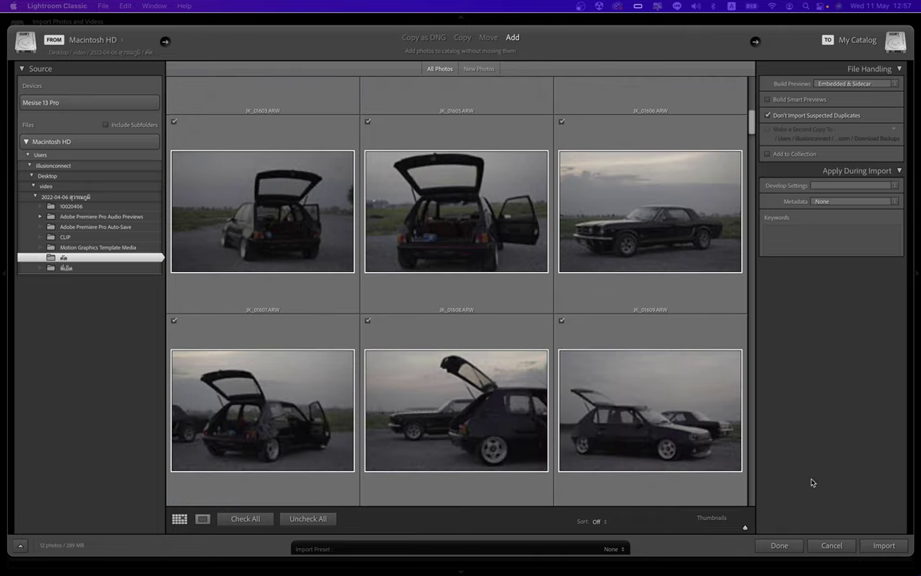
pyautogui.click(881, 547)
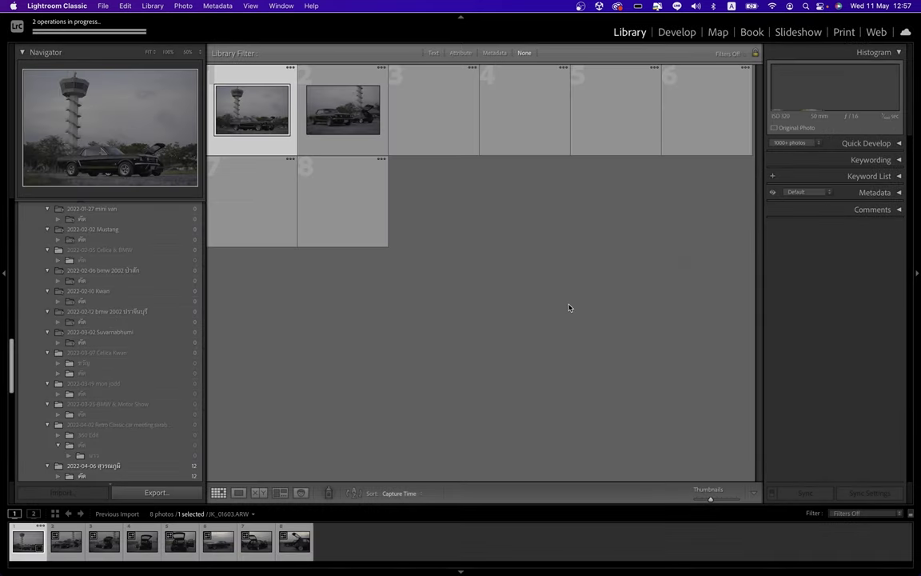
# Clear the Library selection and load JK_01603.ARW into the Develop module
pyautogui.click(246, 298)
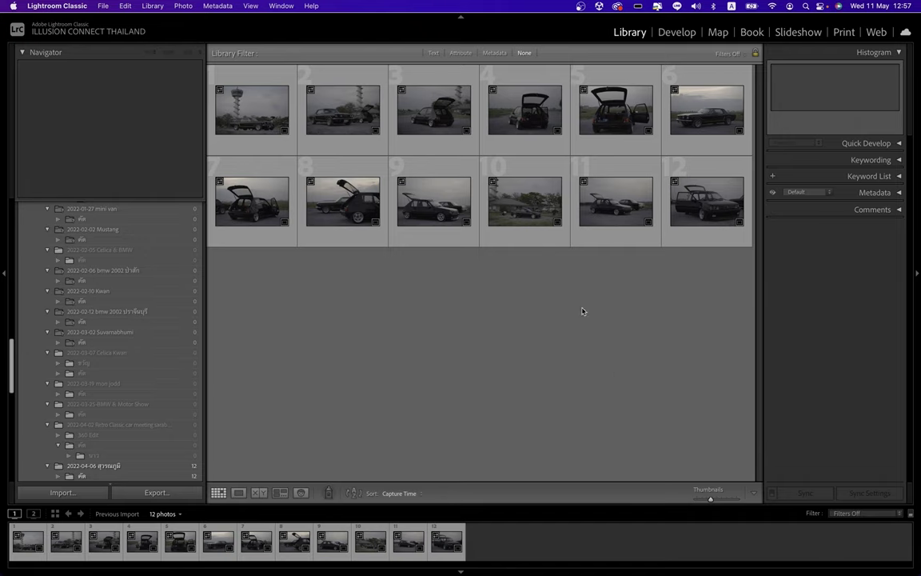
pyautogui.click(677, 33)
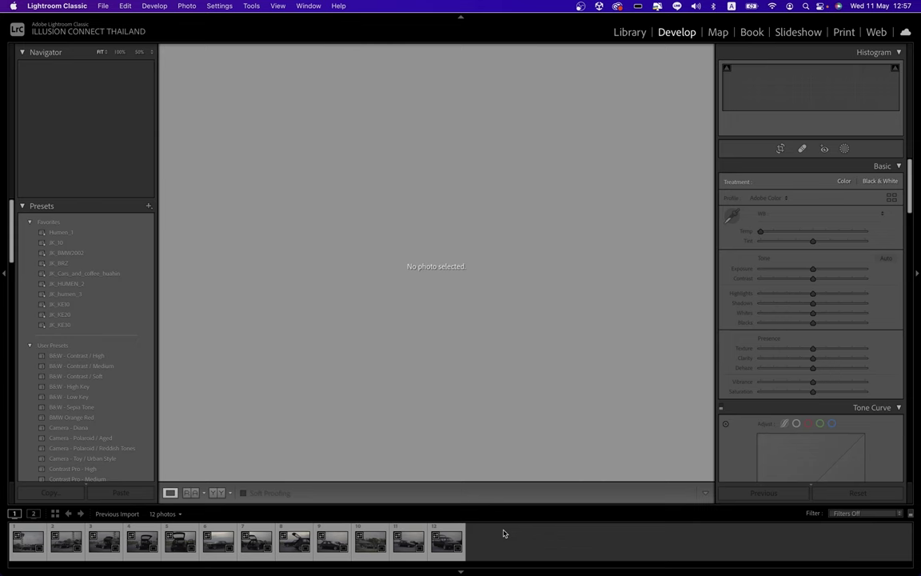
pyautogui.click(27, 542)
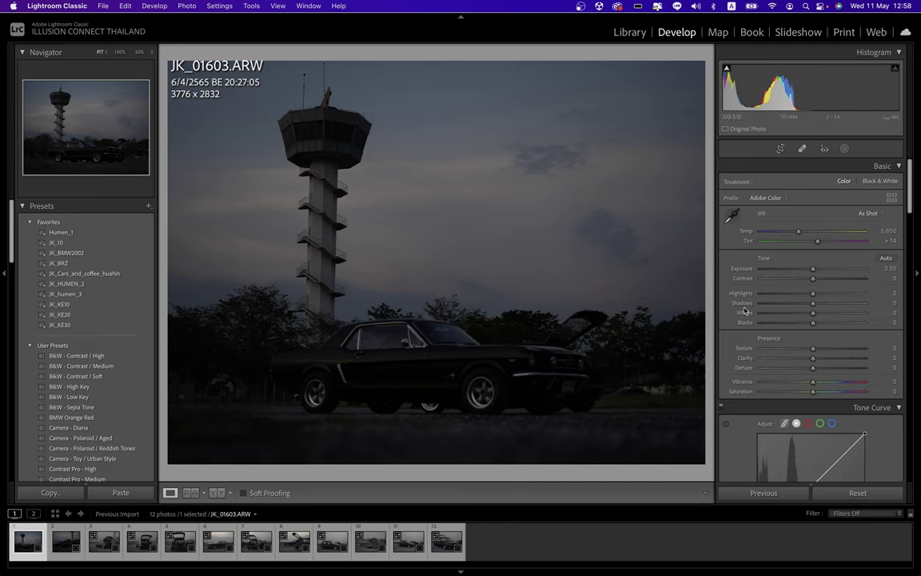
# Brighten JK_01603.ARW to Exposure +1.85 and lower Contrast to -10
pyautogui.scroll(-2, 745, 312)
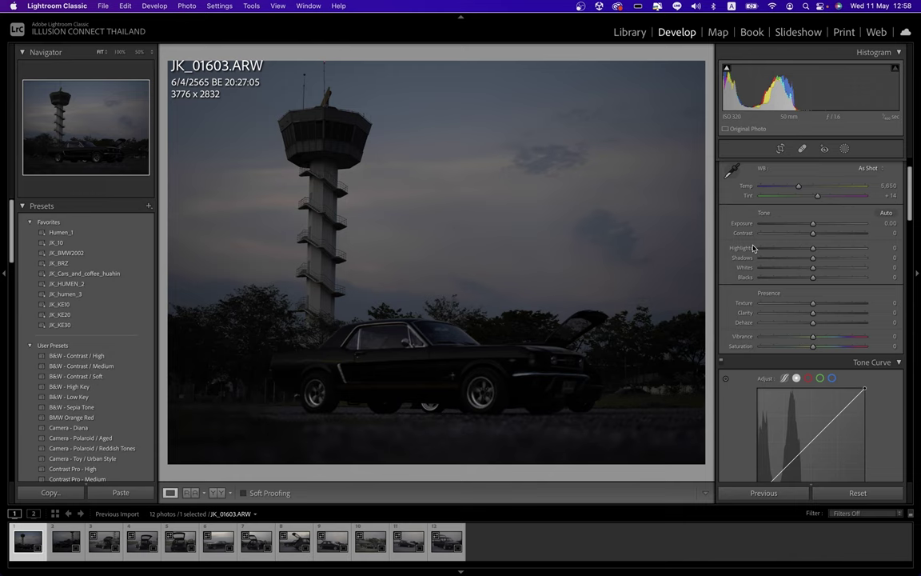
pyautogui.moveTo(812, 223); pyautogui.dragTo(825, 225)
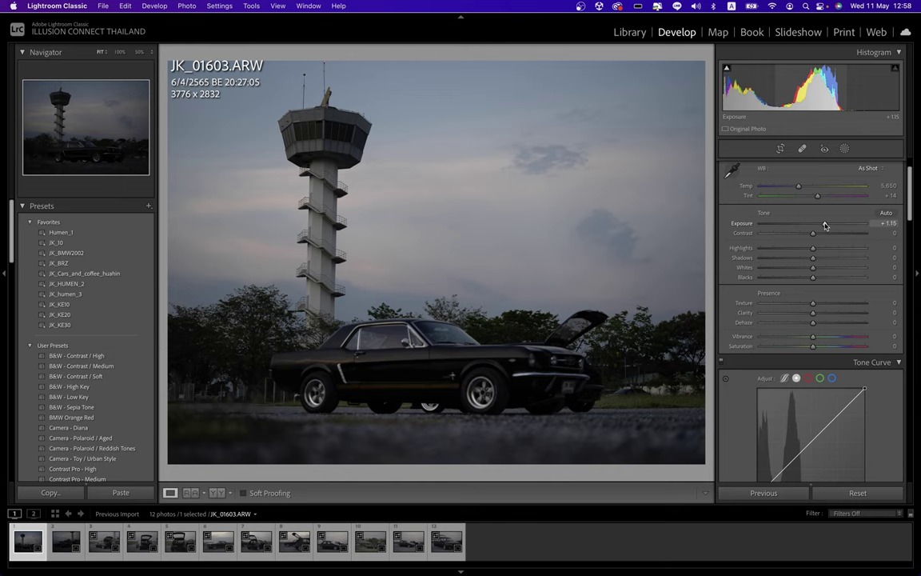
pyautogui.moveTo(826, 224); pyautogui.dragTo(821, 225)
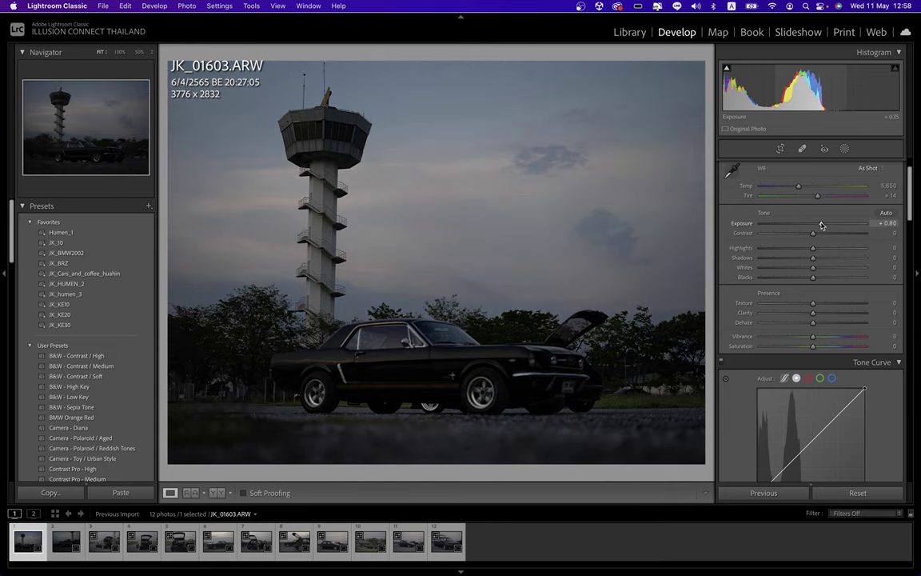
pyautogui.moveTo(821, 225); pyautogui.dragTo(831, 224)
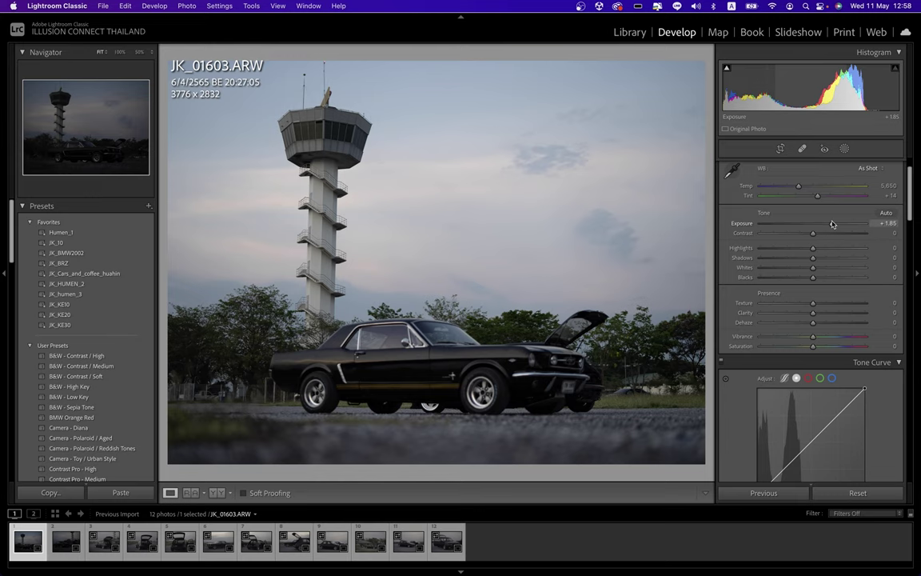
pyautogui.moveTo(815, 235); pyautogui.dragTo(808, 235)
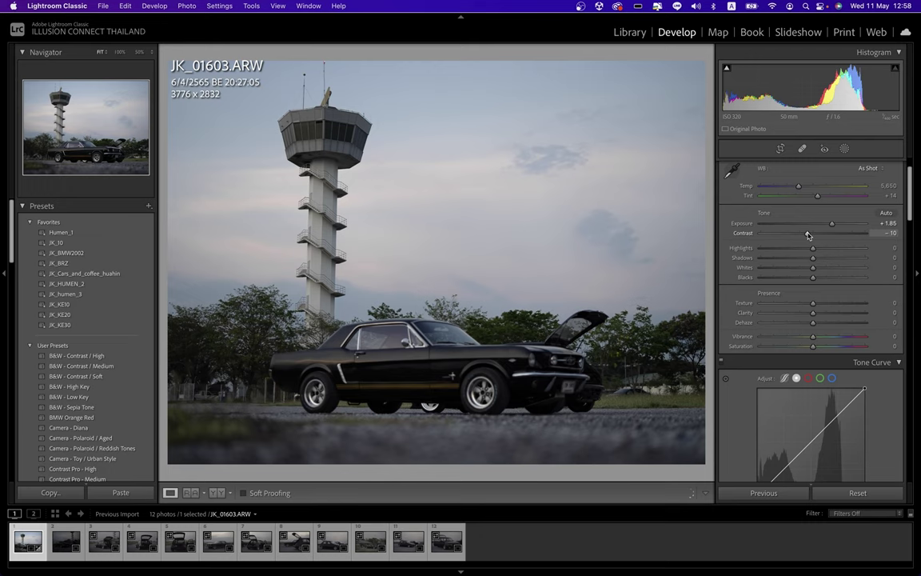
# Raise Contrast to +14 after trying much flatter values
pyautogui.moveTo(808, 235); pyautogui.dragTo(778, 236)
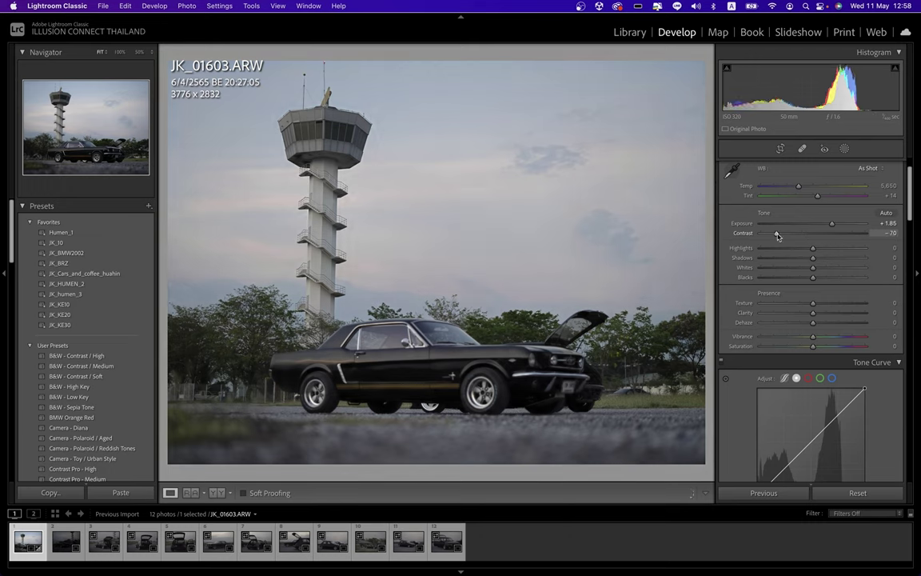
pyautogui.moveTo(778, 236); pyautogui.dragTo(810, 236)
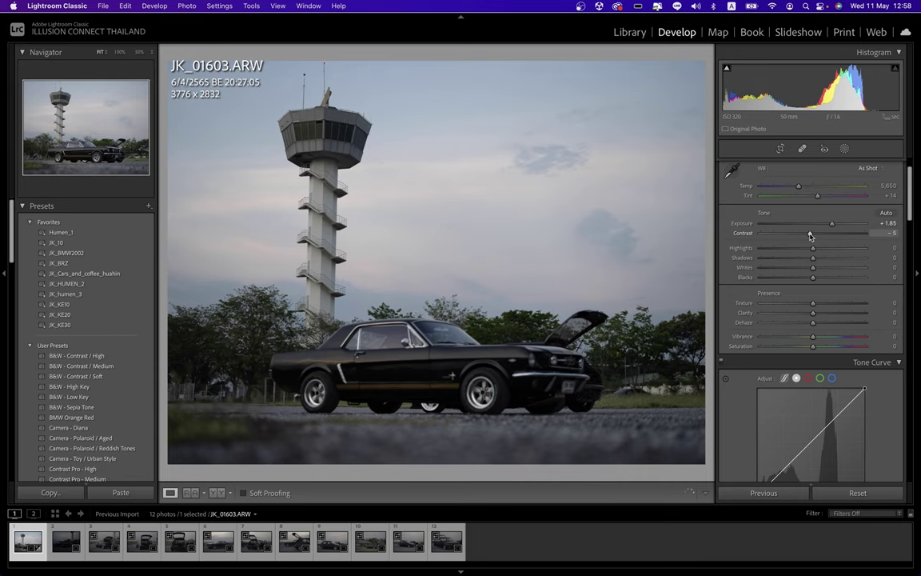
pyautogui.moveTo(810, 236); pyautogui.dragTo(819, 234)
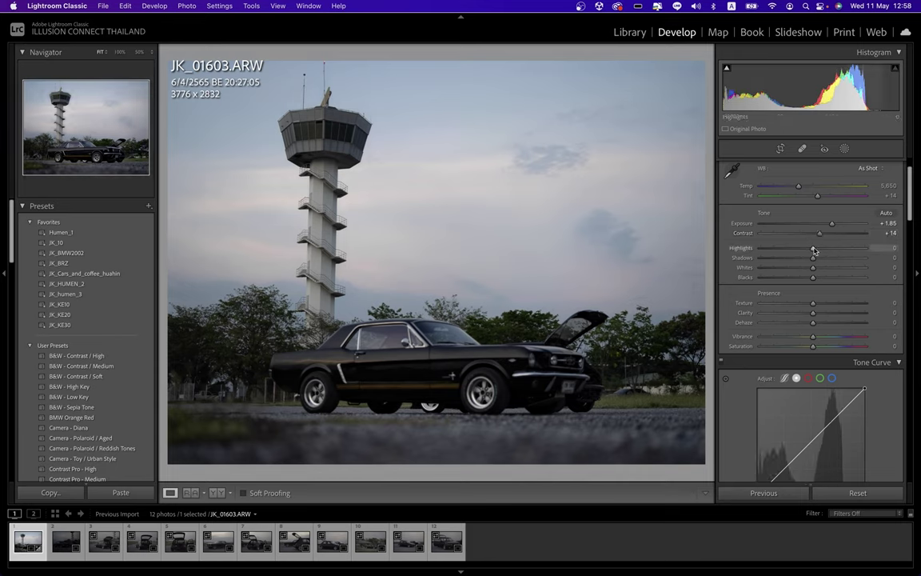
# Bring Highlights down to -63 to recover the dusk sky
pyautogui.moveTo(814, 250); pyautogui.dragTo(802, 251)
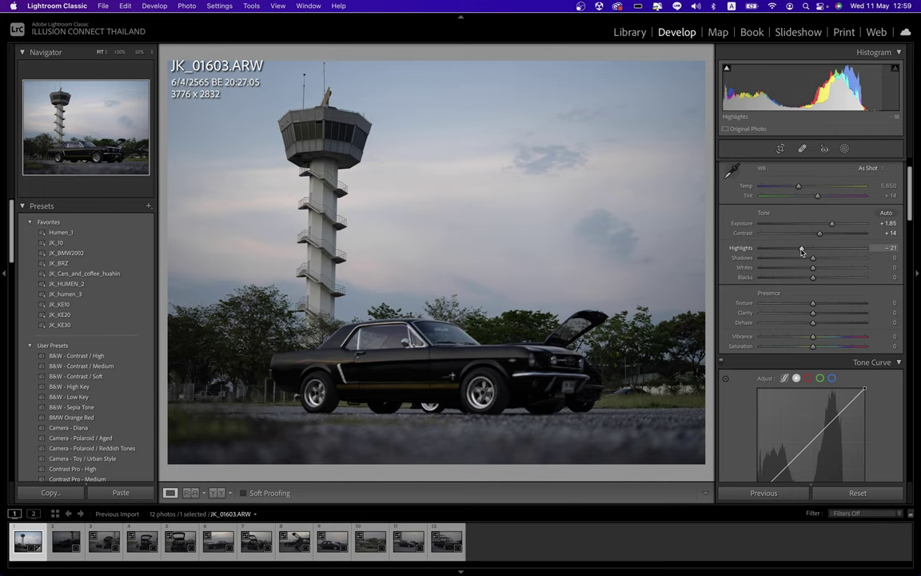
pyautogui.moveTo(802, 251); pyautogui.dragTo(773, 251)
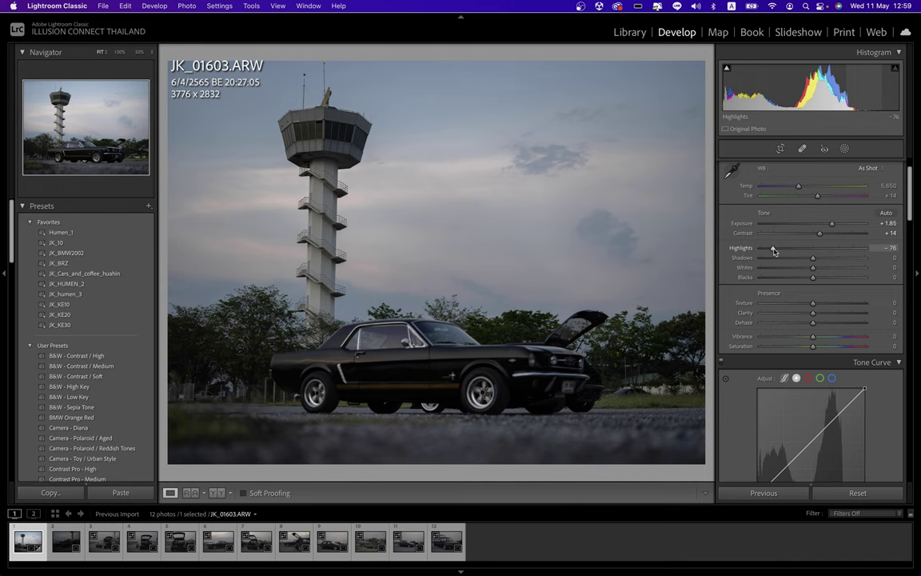
pyautogui.moveTo(773, 251); pyautogui.dragTo(796, 251)
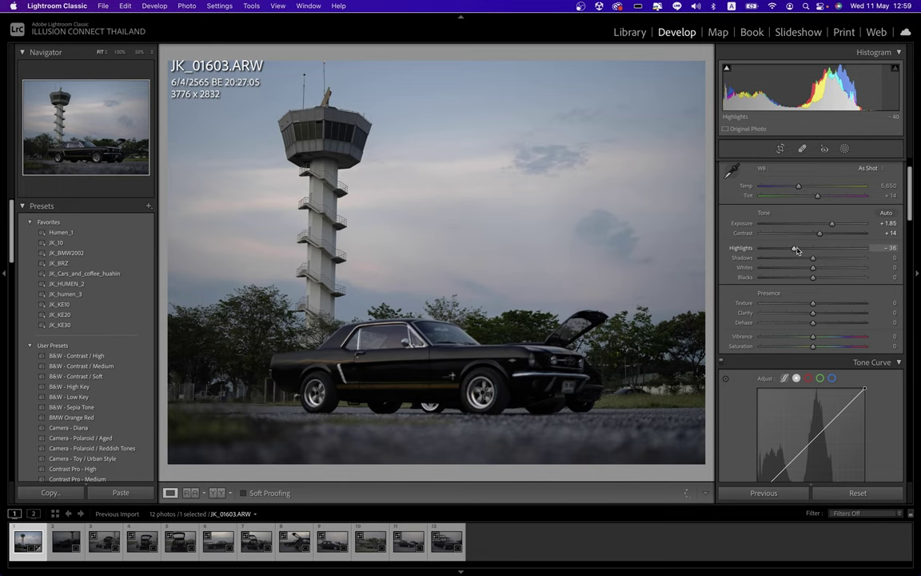
pyautogui.moveTo(797, 251); pyautogui.dragTo(787, 253)
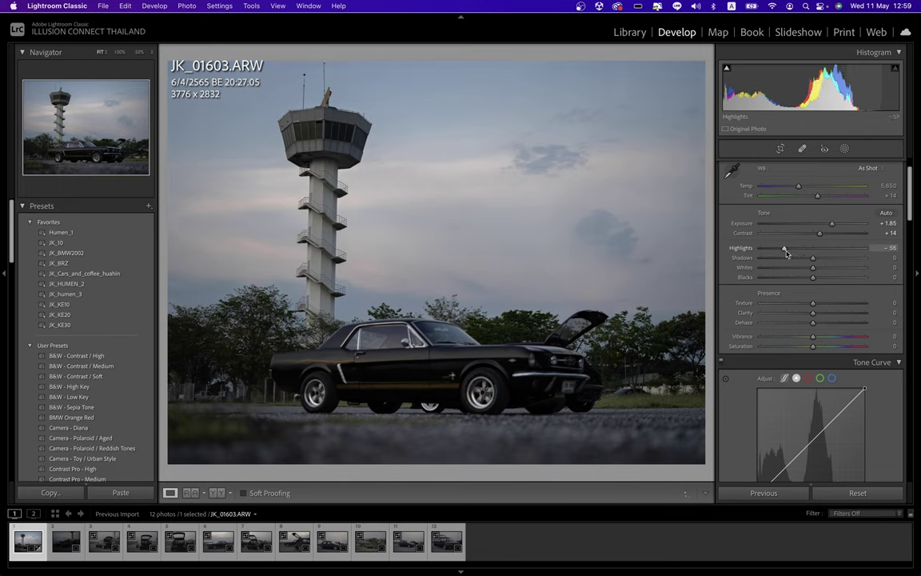
pyautogui.moveTo(786, 254); pyautogui.dragTo(781, 254)
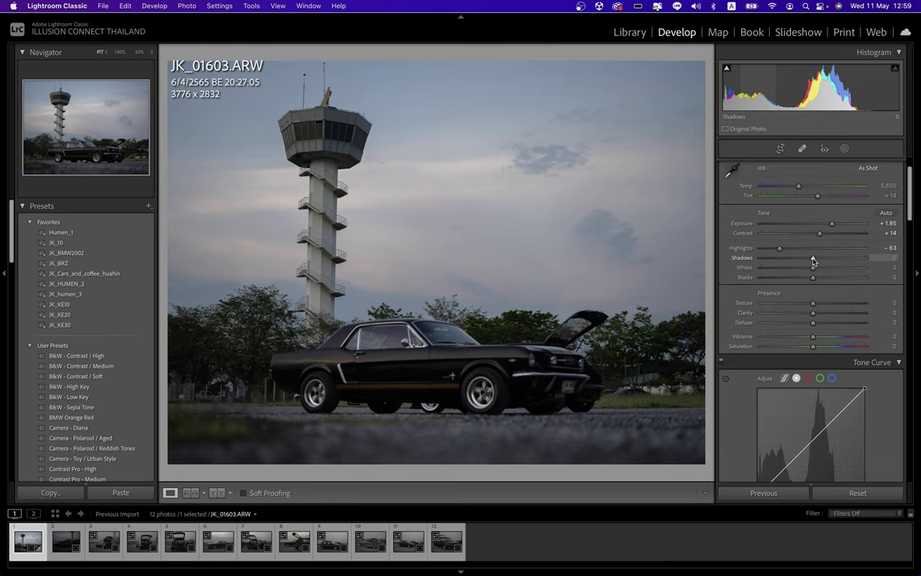
# Ease Shadows from +100 down to +57 and zoom back out to the whole photo
pyautogui.moveTo(814, 261); pyautogui.dragTo(865, 258)
pyautogui.click(495, 363)
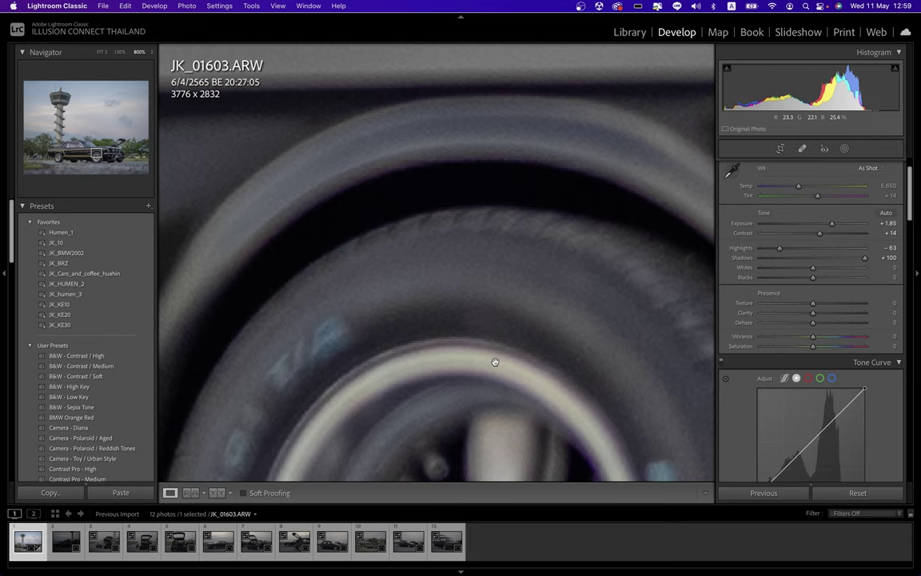
pyautogui.moveTo(865, 258); pyautogui.dragTo(847, 268)
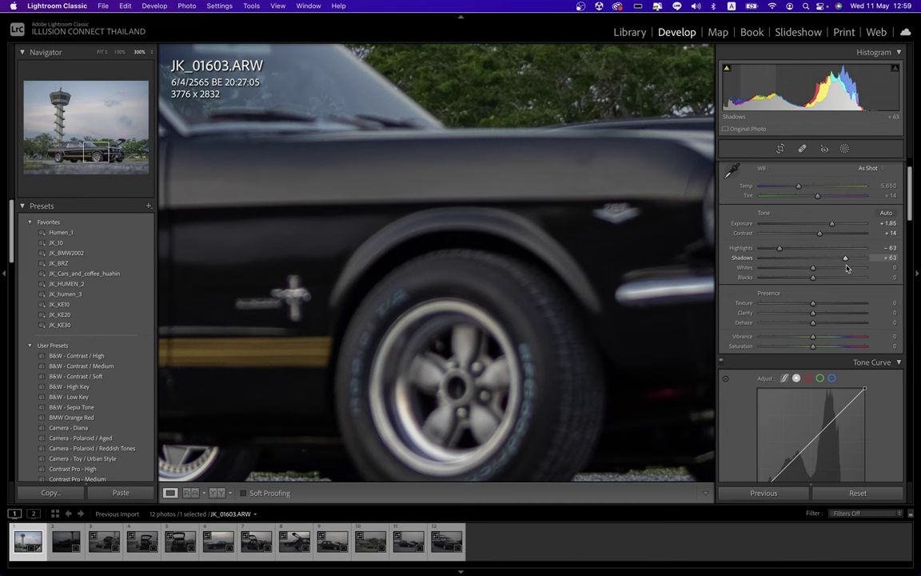
pyautogui.moveTo(847, 268); pyautogui.dragTo(843, 268)
pyautogui.press('super+minus')
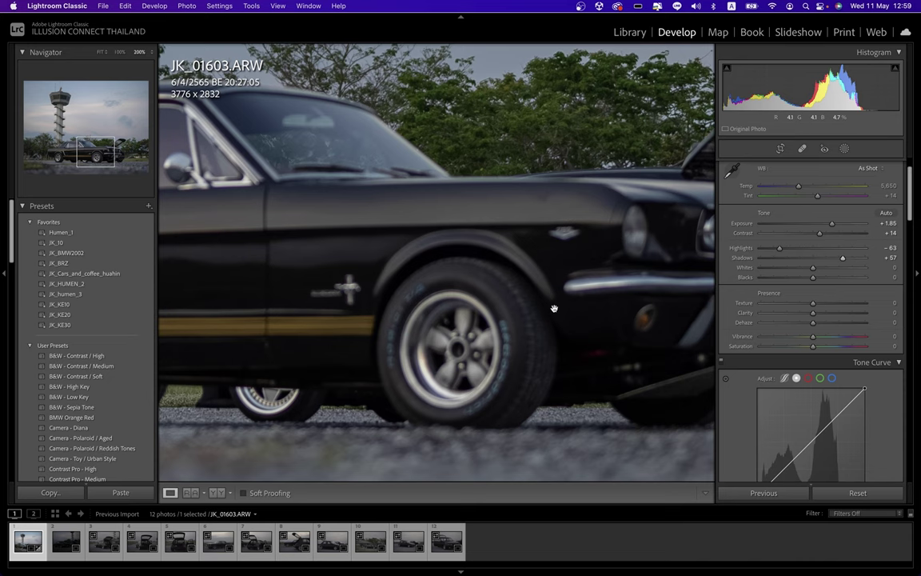
pyautogui.click(554, 308)
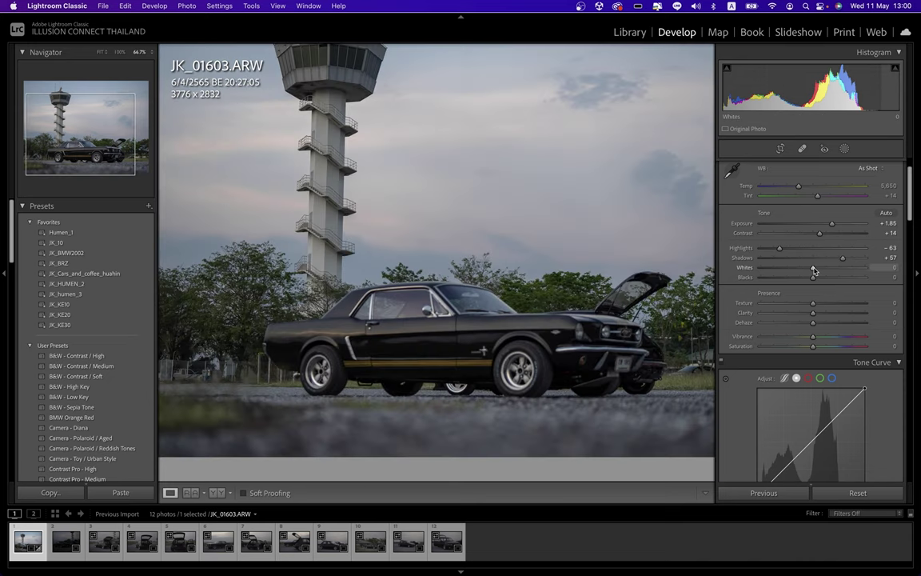
# Set Whites to -17, Blacks to +17 and Shadows to about +56
pyautogui.moveTo(814, 270); pyautogui.dragTo(875, 264)
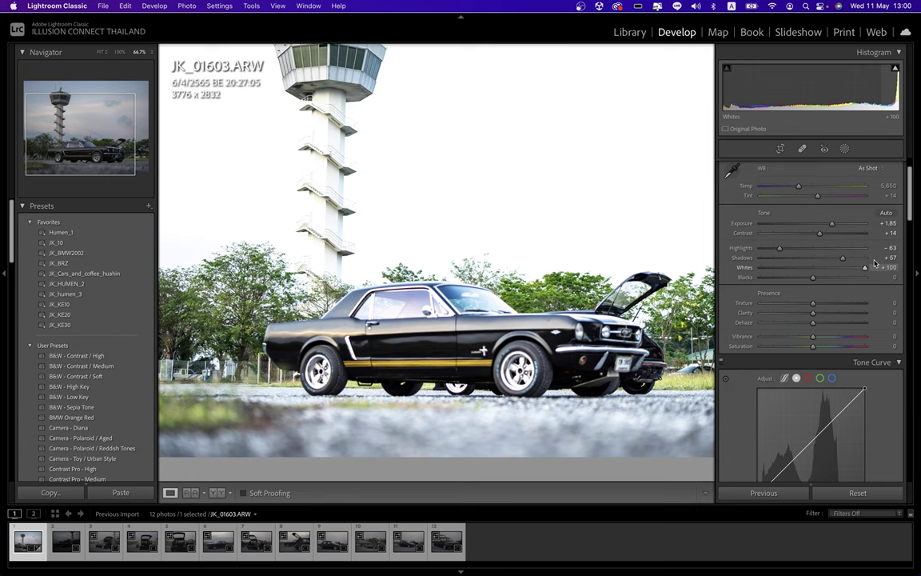
pyautogui.moveTo(813, 277); pyautogui.dragTo(848, 278)
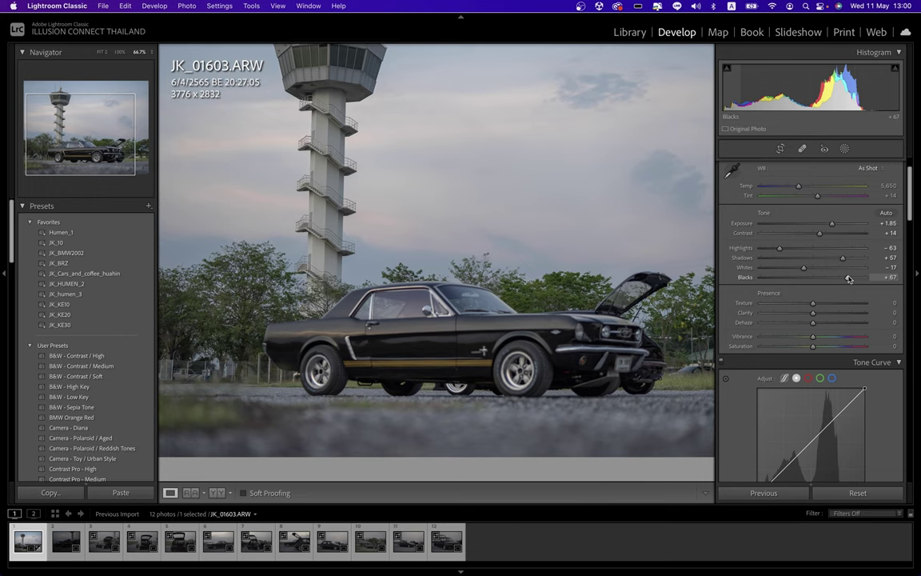
pyautogui.moveTo(848, 279); pyautogui.dragTo(859, 280)
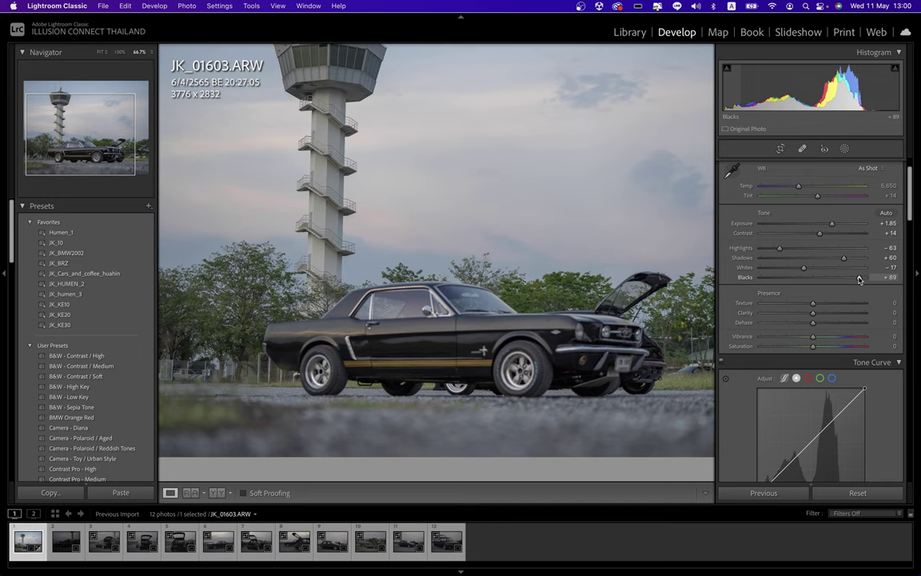
pyautogui.moveTo(860, 279); pyautogui.dragTo(822, 277)
pyautogui.moveTo(843, 257); pyautogui.dragTo(852, 258)
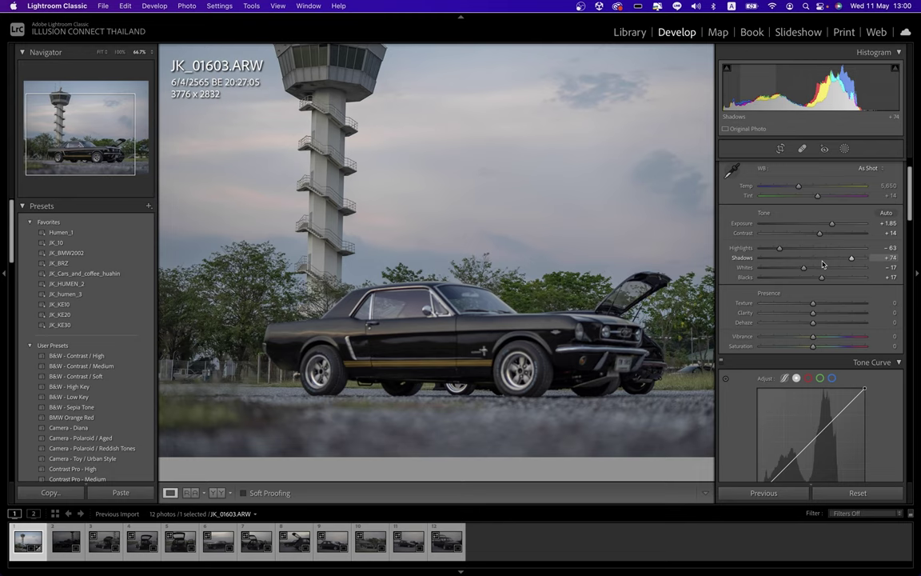
pyautogui.moveTo(823, 264); pyautogui.dragTo(813, 264)
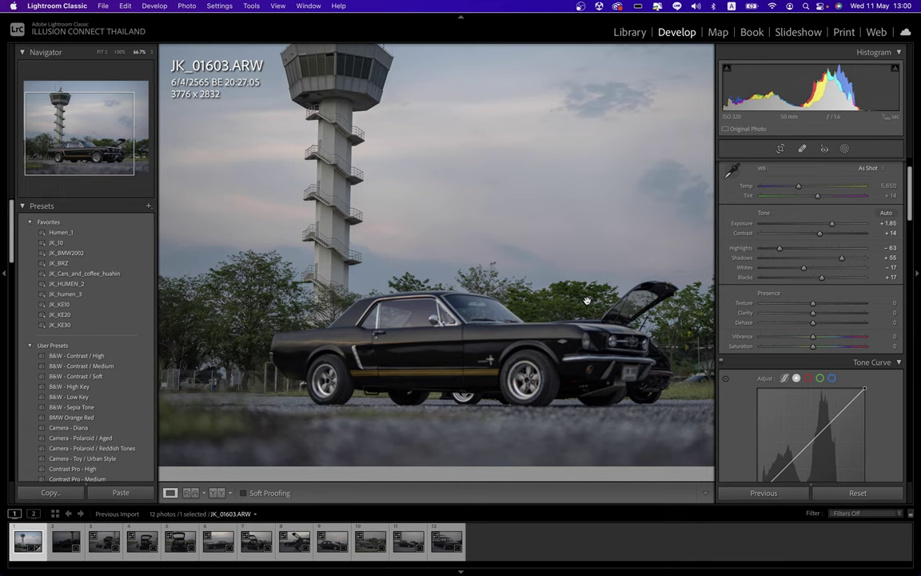
pyautogui.scroll(-1, 587, 300)
pyautogui.scroll(-3, 808, 256)
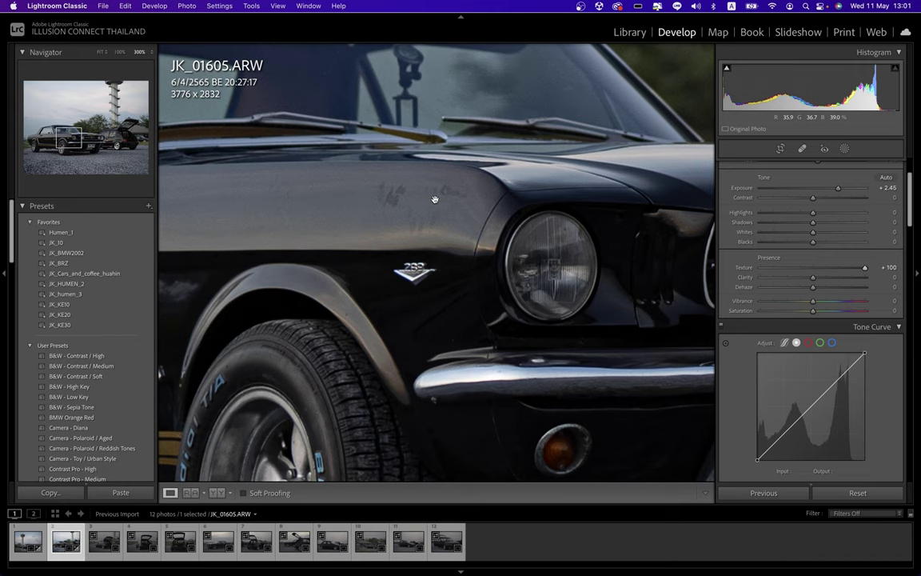
# Lower Texture on JK_01605.ARW to -100 to soften the photo
pyautogui.moveTo(865, 268); pyautogui.dragTo(799, 269)
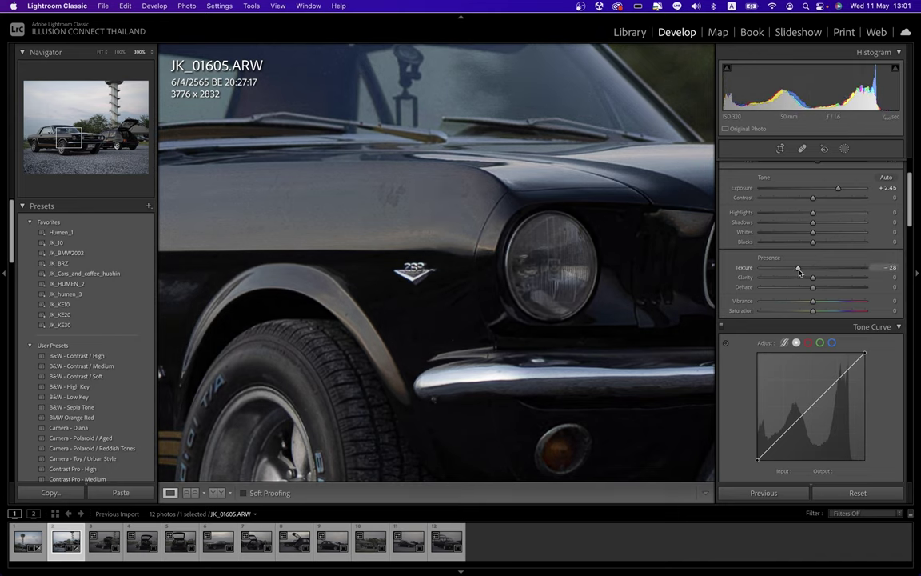
pyautogui.moveTo(799, 272); pyautogui.dragTo(760, 273)
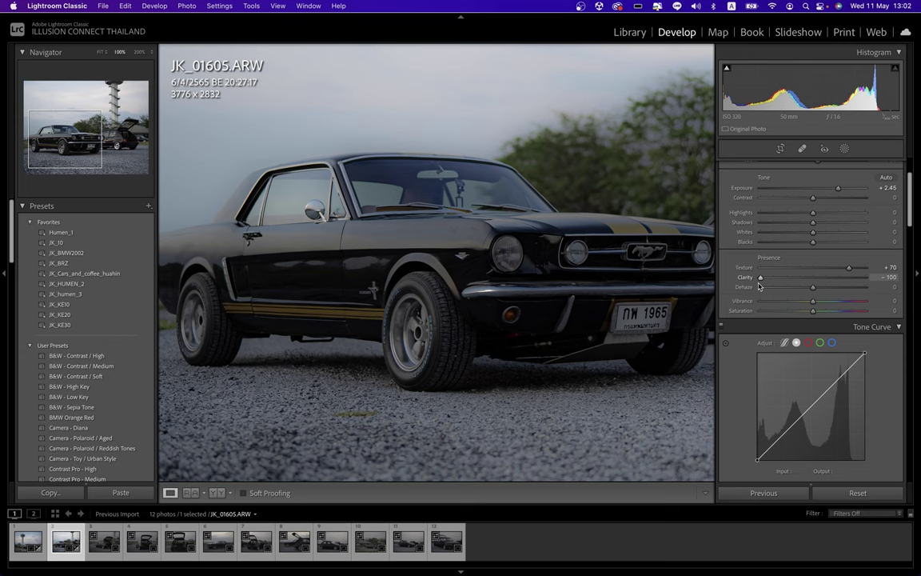
# Raise Clarity from -100 to -29
pyautogui.moveTo(760, 286); pyautogui.dragTo(799, 279)
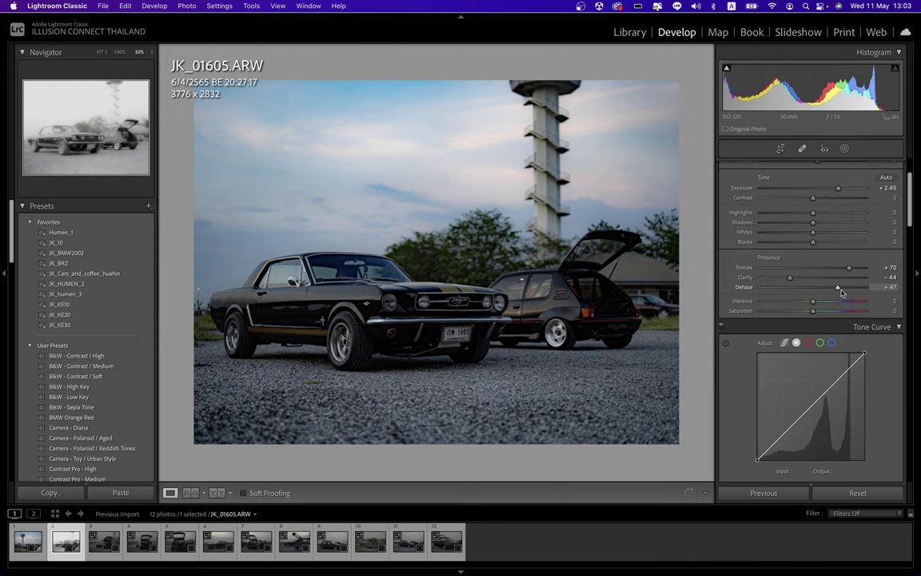
# Set Dehaze to -37 and drain the colour with Vibrance at -100
pyautogui.moveTo(842, 293); pyautogui.dragTo(854, 289)
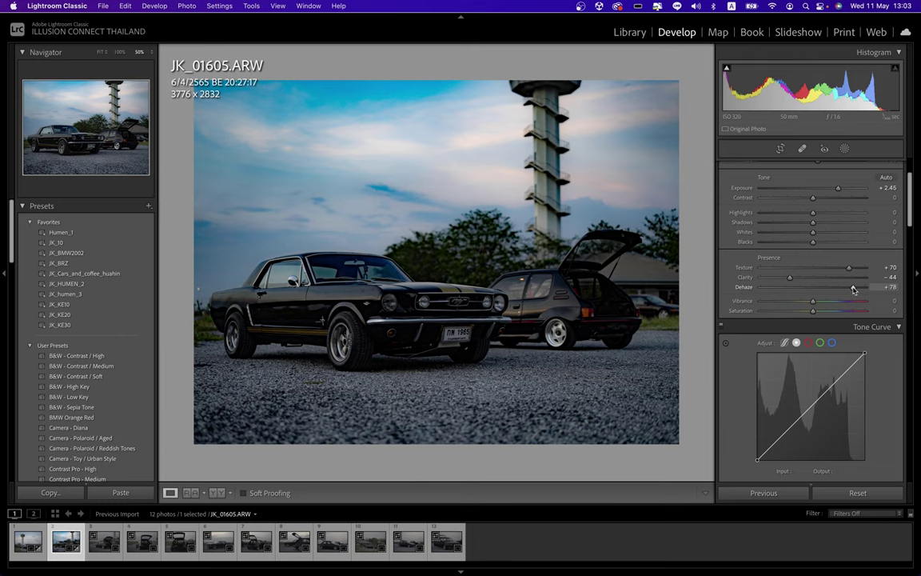
pyautogui.moveTo(854, 289); pyautogui.dragTo(792, 286)
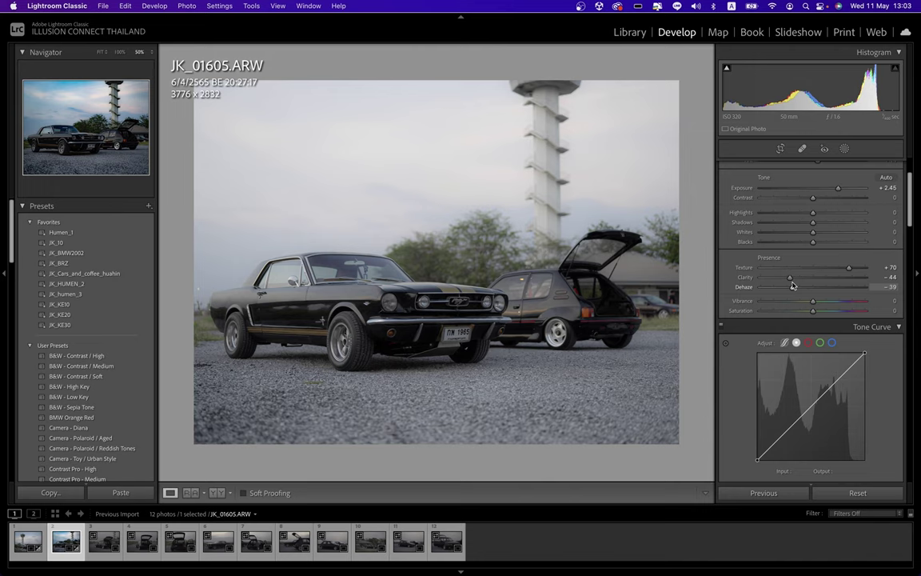
pyautogui.moveTo(793, 286); pyautogui.dragTo(785, 289)
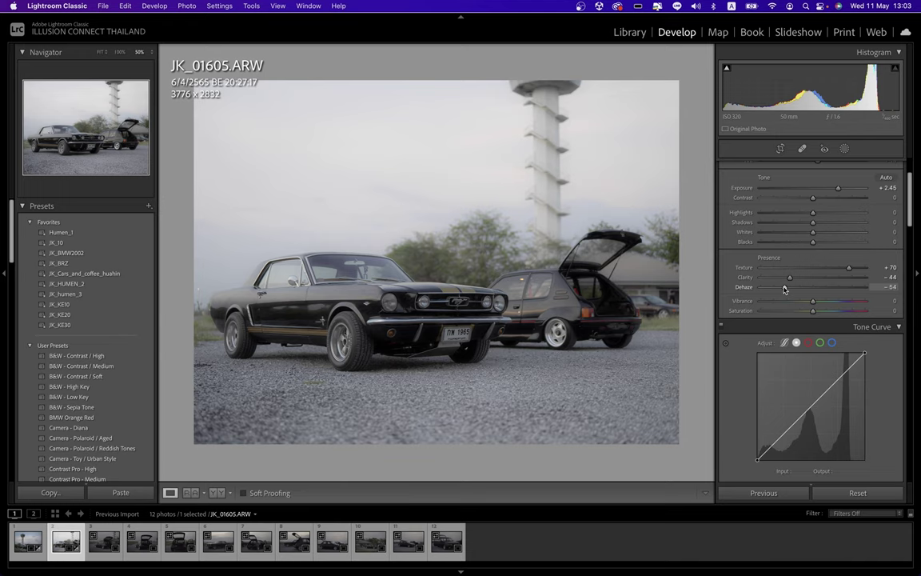
pyautogui.moveTo(785, 290); pyautogui.dragTo(793, 287)
pyautogui.moveTo(814, 301); pyautogui.dragTo(746, 302)
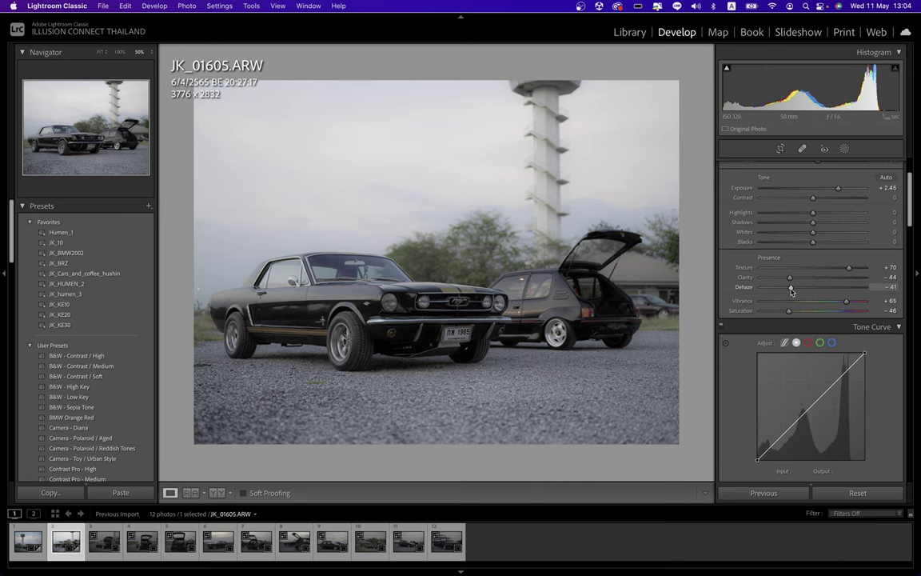
# Scroll up the Basic panel and raise Contrast to +44
pyautogui.scroll(2, 791, 291)
pyautogui.moveTo(814, 259); pyautogui.dragTo(838, 258)
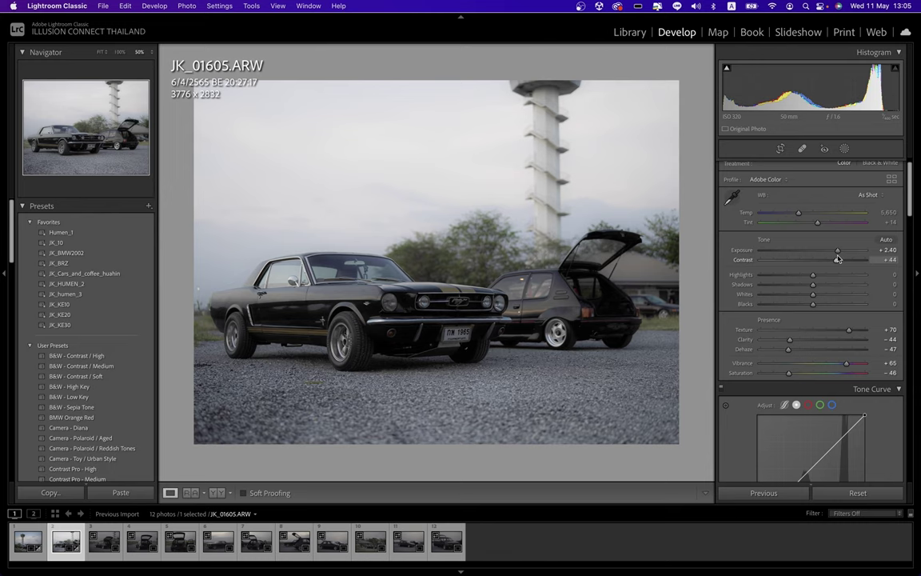
# Raise Contrast from +44 to +52 and scroll down toward the HSL panel
pyautogui.moveTo(837, 258); pyautogui.dragTo(842, 263)
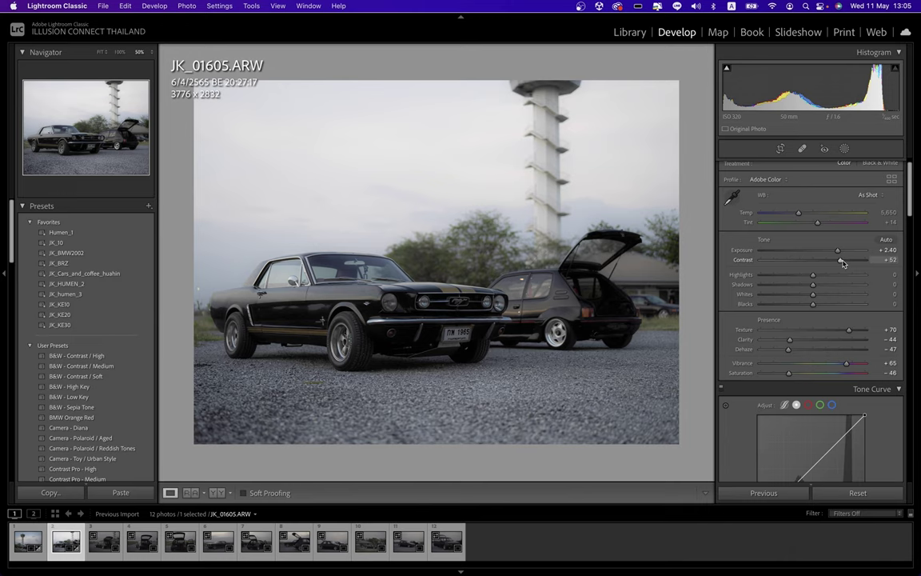
pyautogui.scroll(-10, 756, 284)
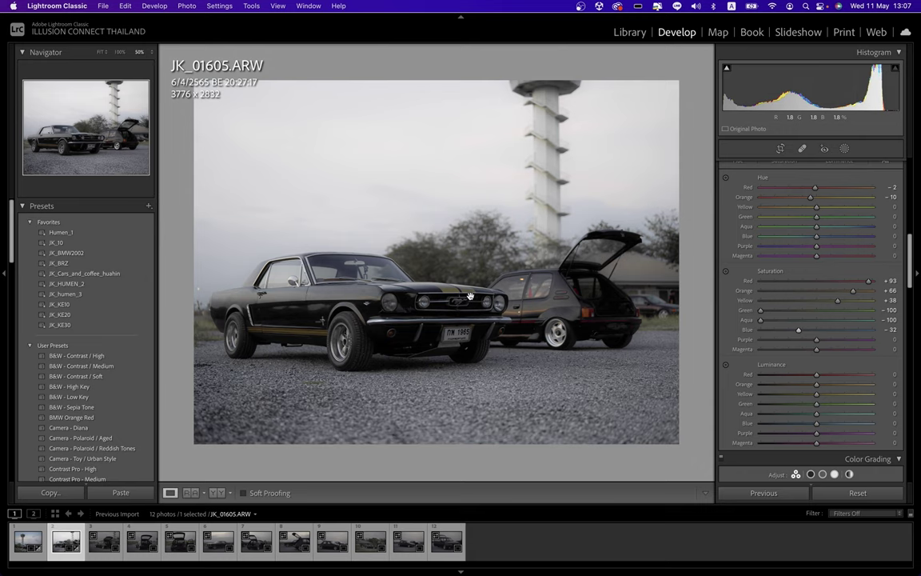
# Expand the Color Grading panel to reveal the Shadows, Midtones and Highlights wheels
pyautogui.click(872, 458)
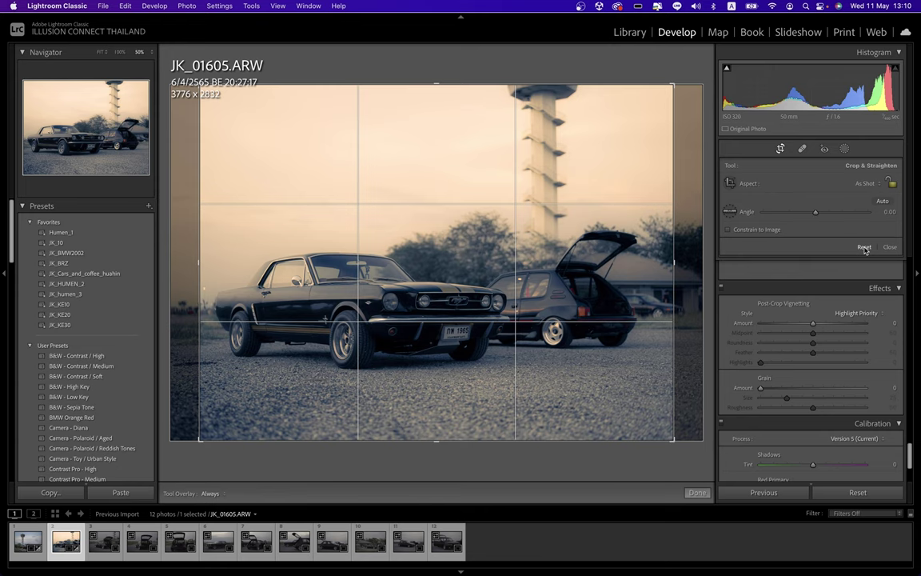
# Reset the crop to the full frame with Original aspect ratio
pyautogui.click(865, 248)
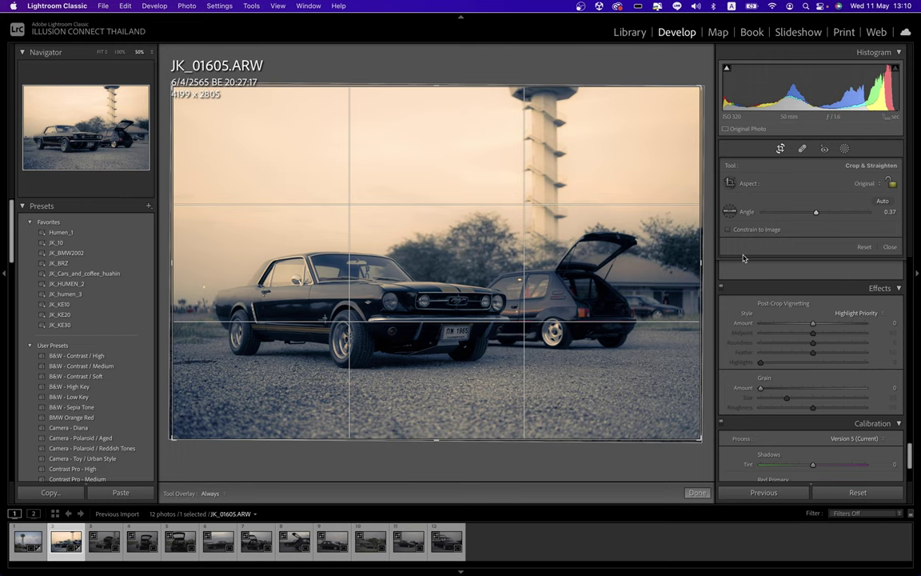
# Commit the Mustang crop and leave cropping mode
pyautogui.press('Return')
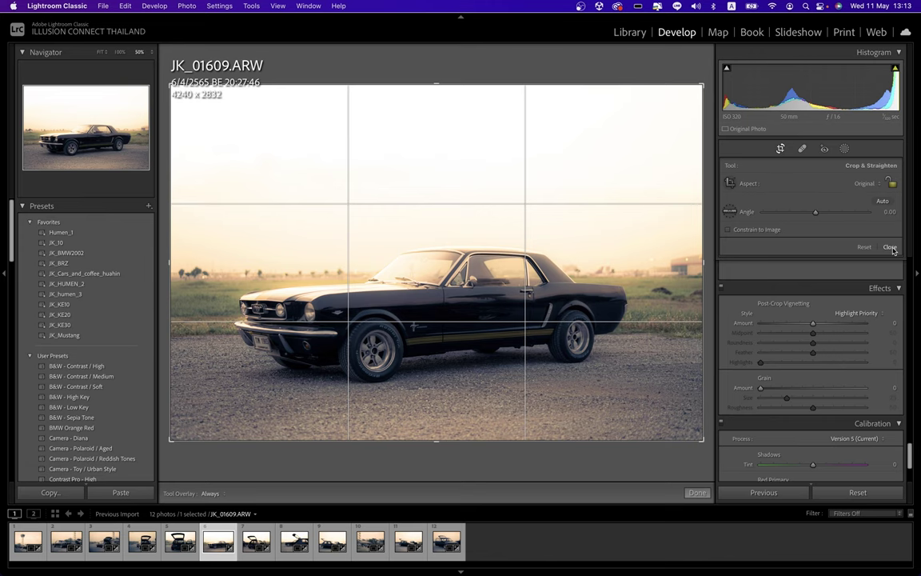
# Close the crop tool so JK_01609 shows its warm look normally
pyautogui.click(891, 248)
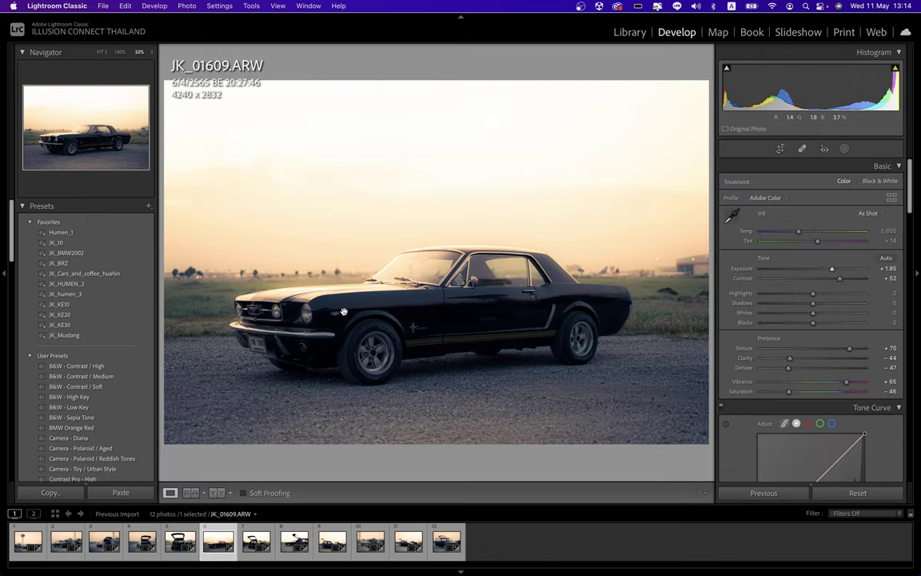